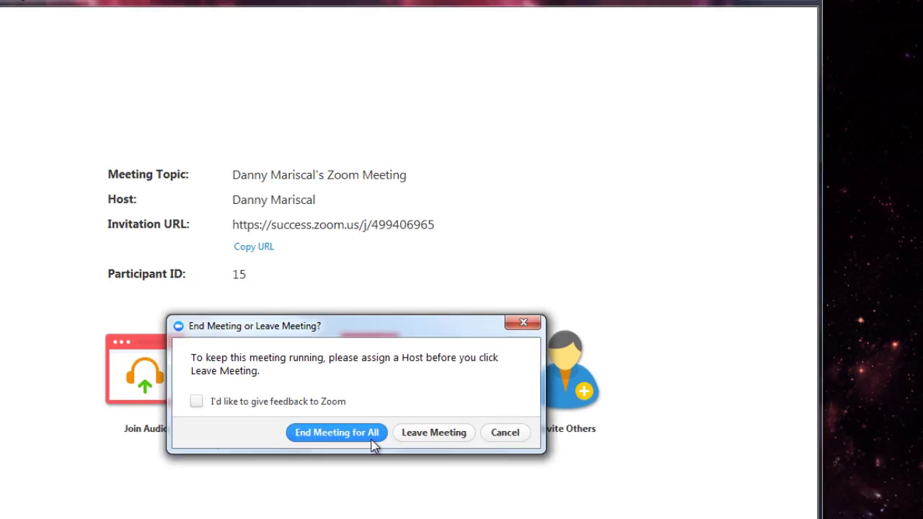
End the running meeting for everyone and display the Personal Meeting ID with the upcoming meetings.
click(337, 433)
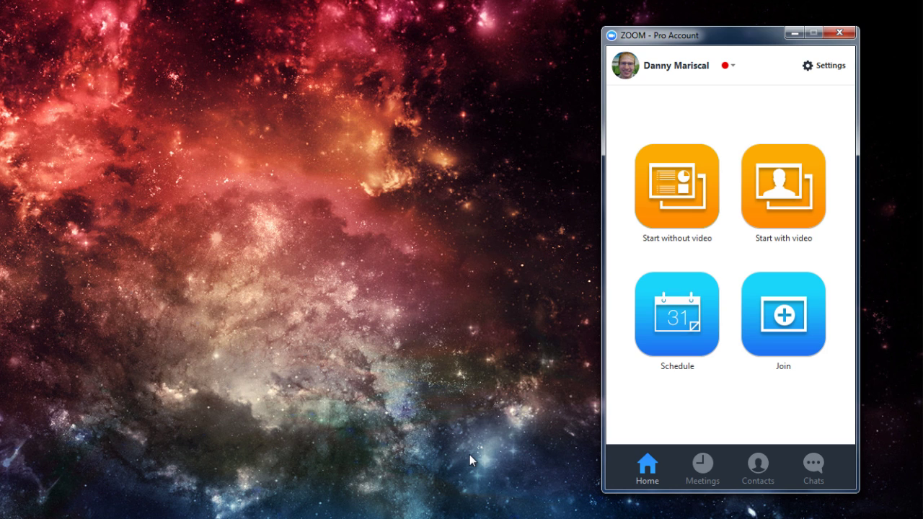
click(702, 479)
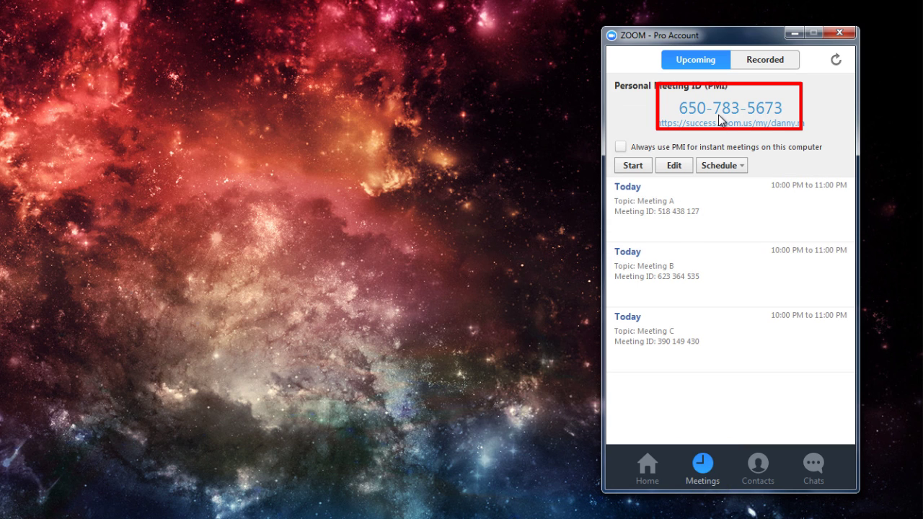
Start an instant meeting without video to check its meeting ID, skipping audio, and end it for everyone.
click(660, 475)
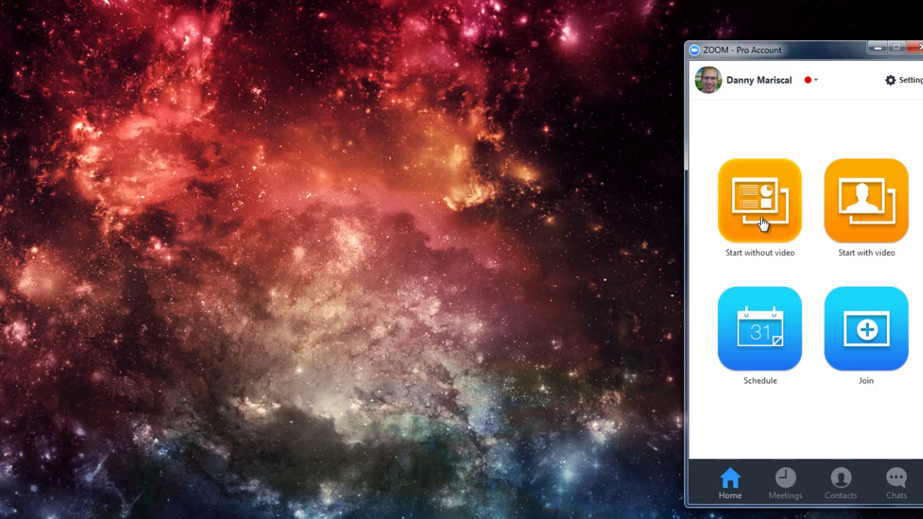
click(680, 210)
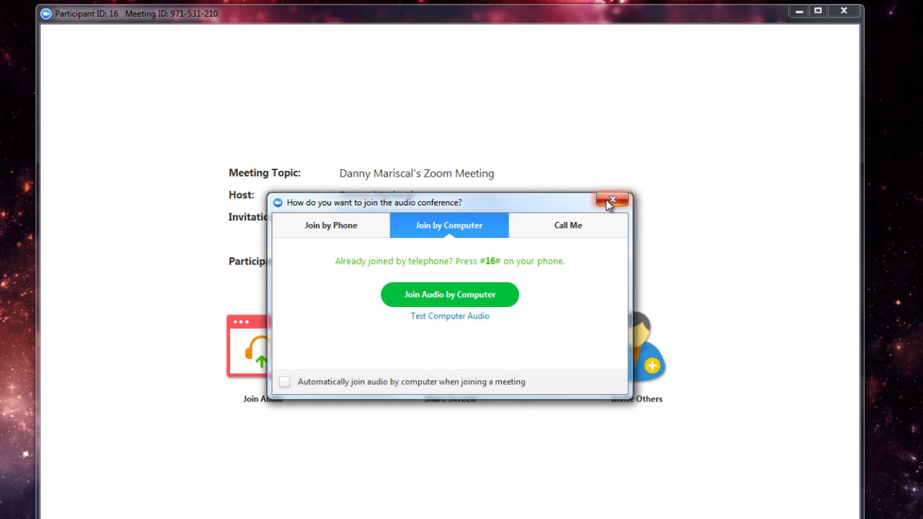
click(608, 200)
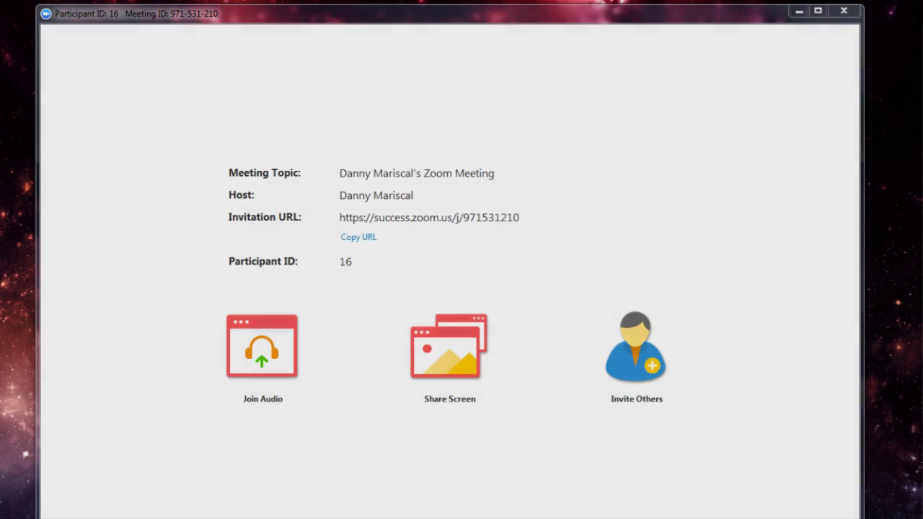
click(822, 501)
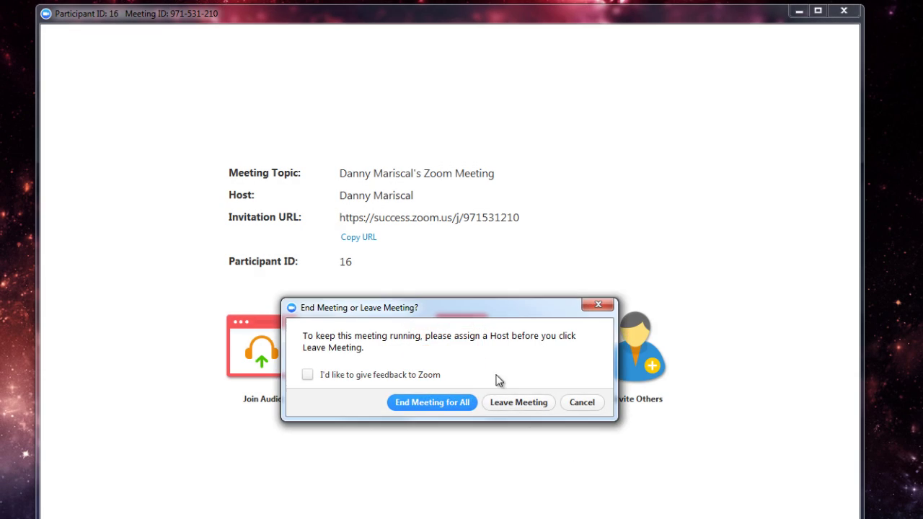
click(458, 402)
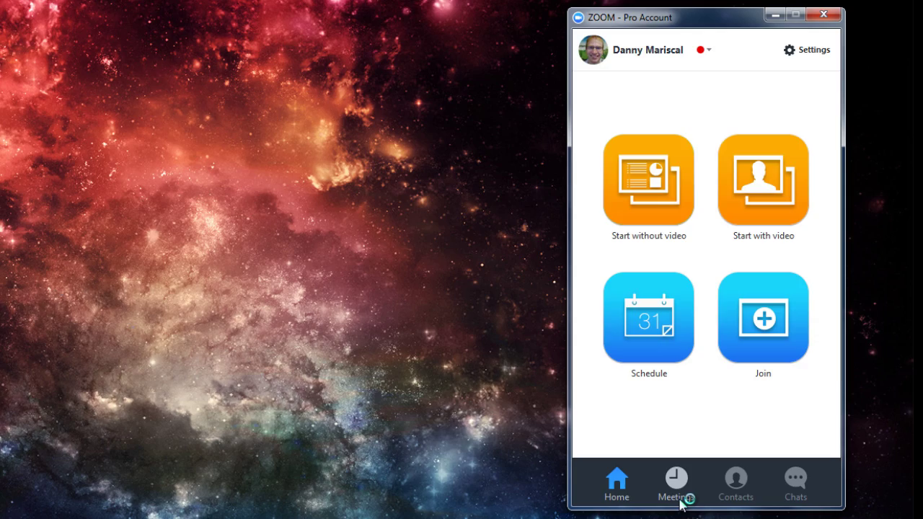
Enable "Always use PMI for instant meetings on this computer" and start an instant meeting without video or audio.
click(681, 501)
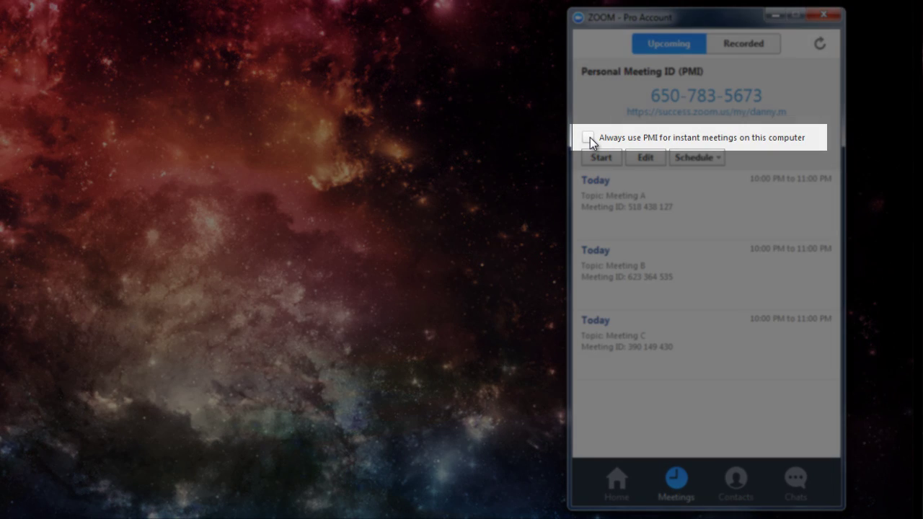
click(588, 138)
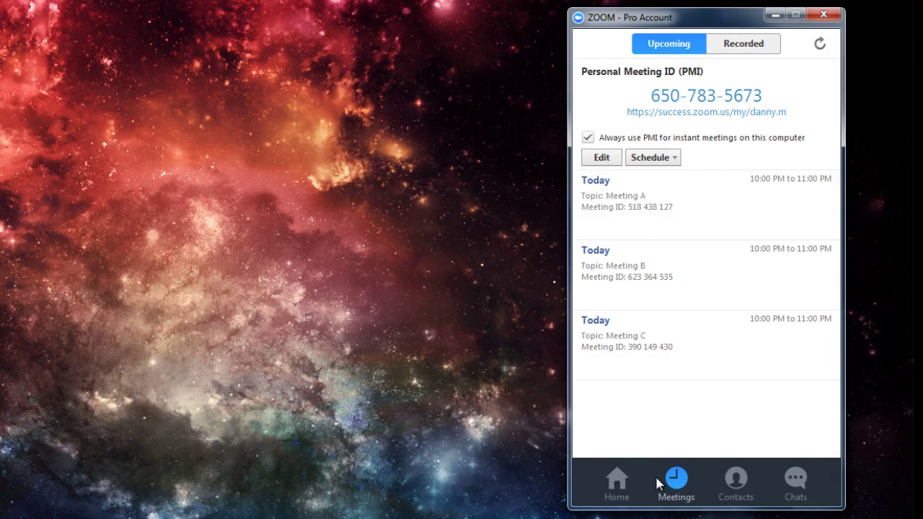
click(629, 482)
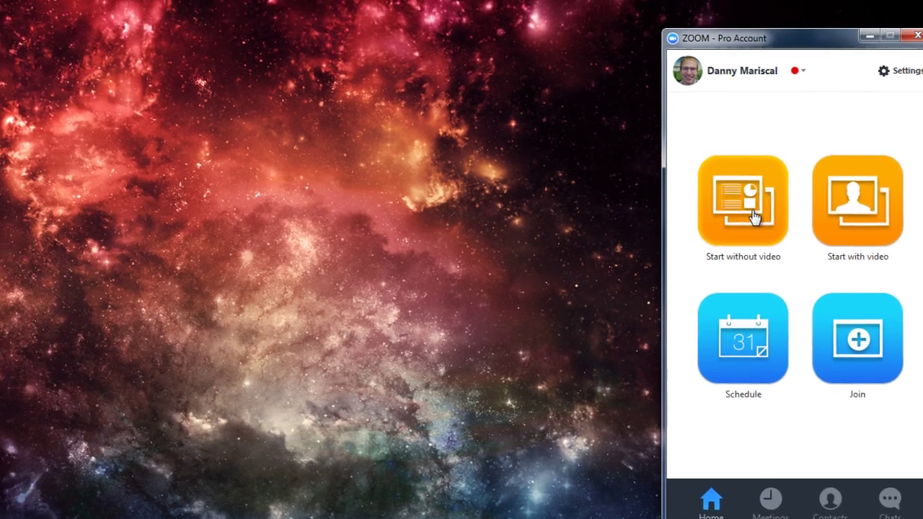
click(648, 180)
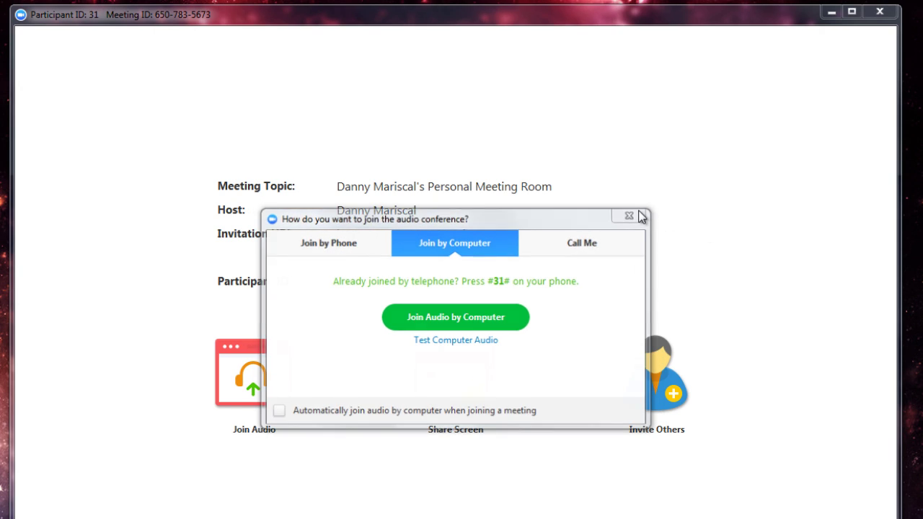
click(639, 214)
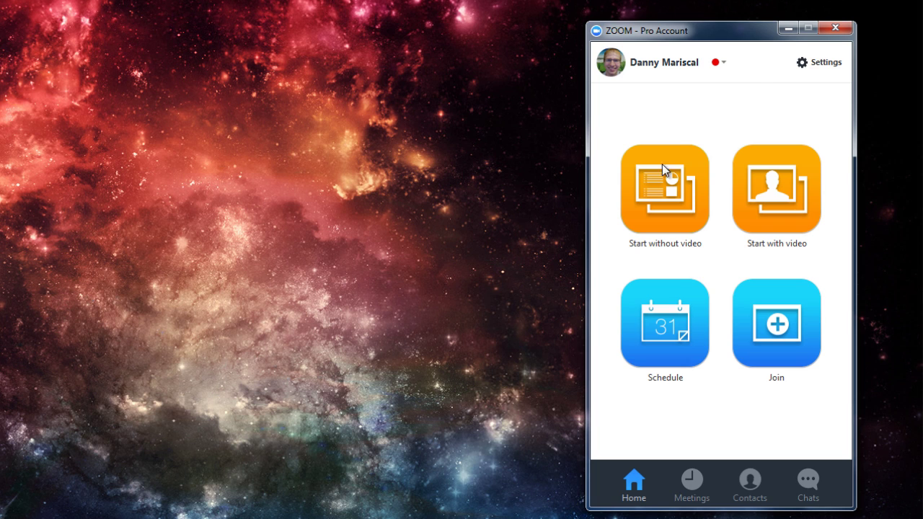
In the Zoom web profile, enable "Always use PMI for instant meetings" under the meeting options and save the changes.
click(716, 62)
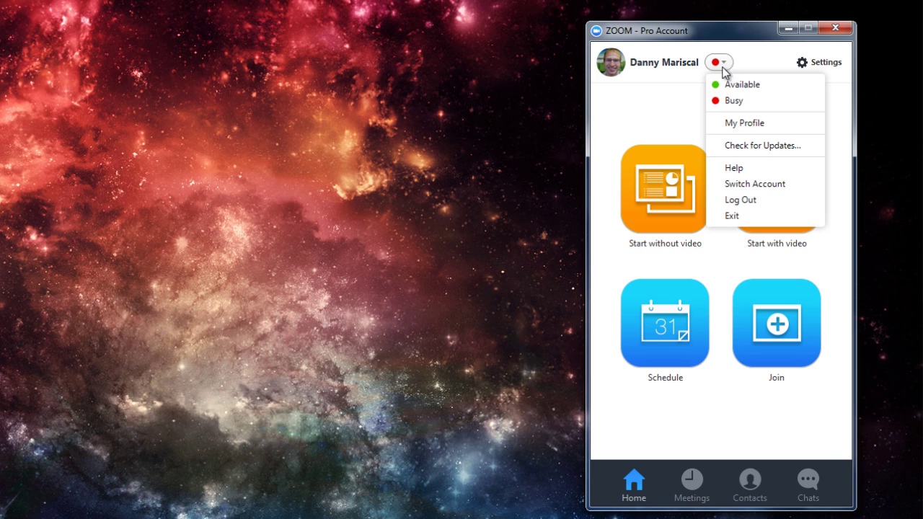
click(750, 134)
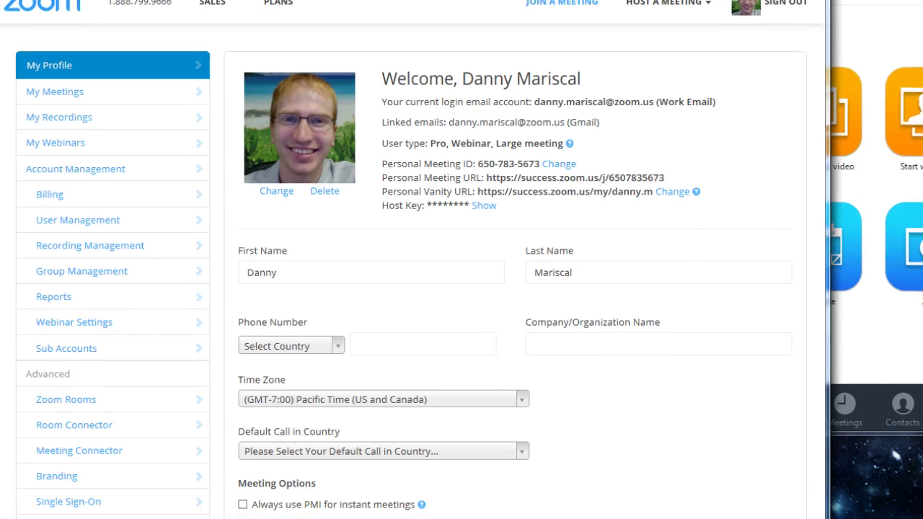
scroll(399, 192, down, 3)
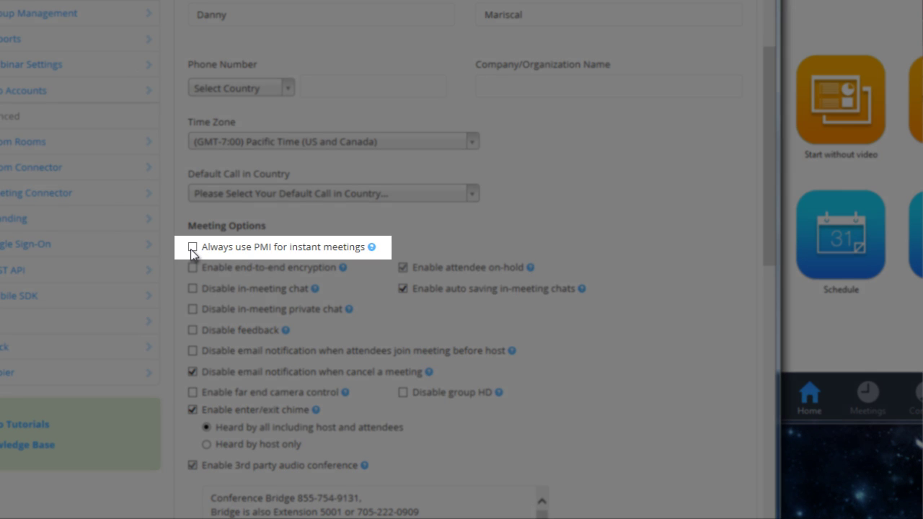
click(192, 248)
scroll(512, 324, down, 4)
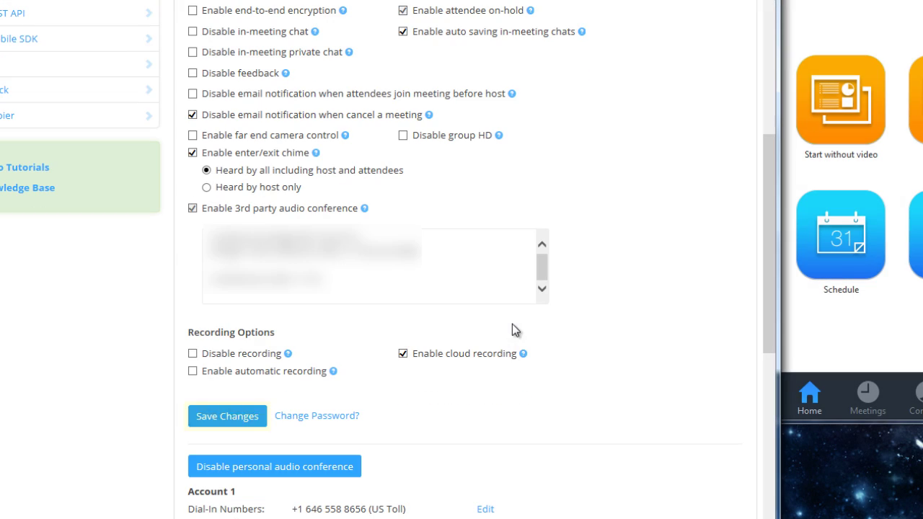
click(241, 415)
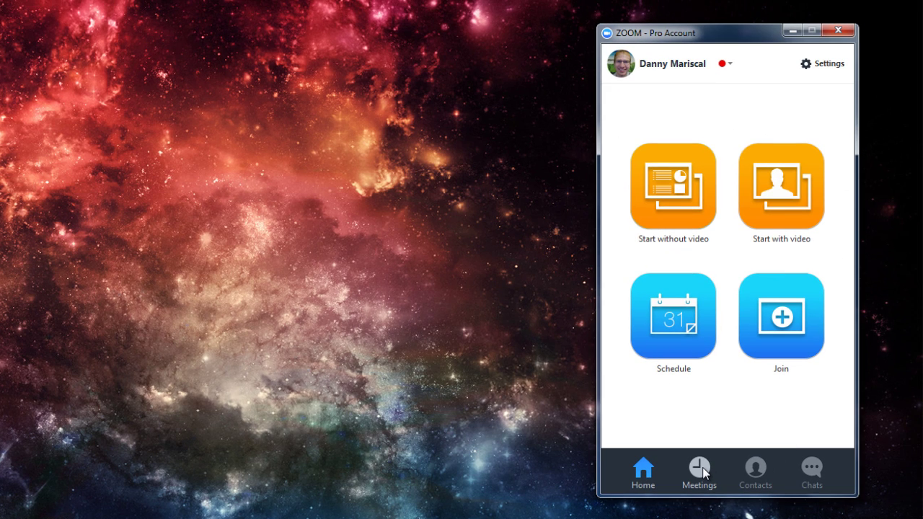
Disable "Always use PMI for instant meetings on this computer" and test the meeting ID with an instant meeting without video.
click(703, 472)
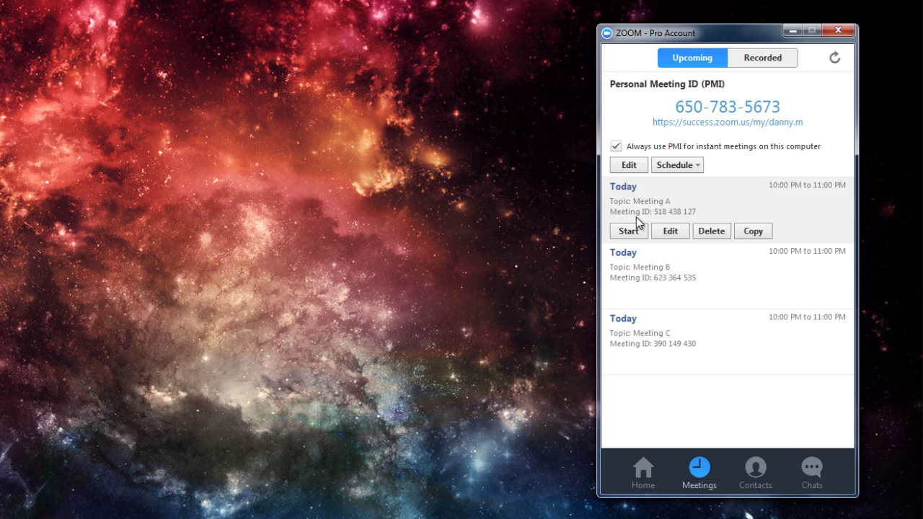
click(617, 147)
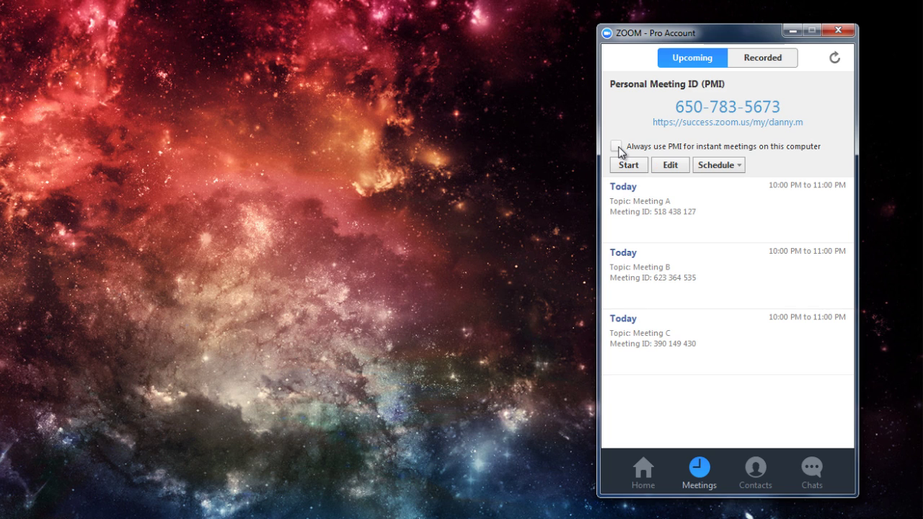
click(658, 477)
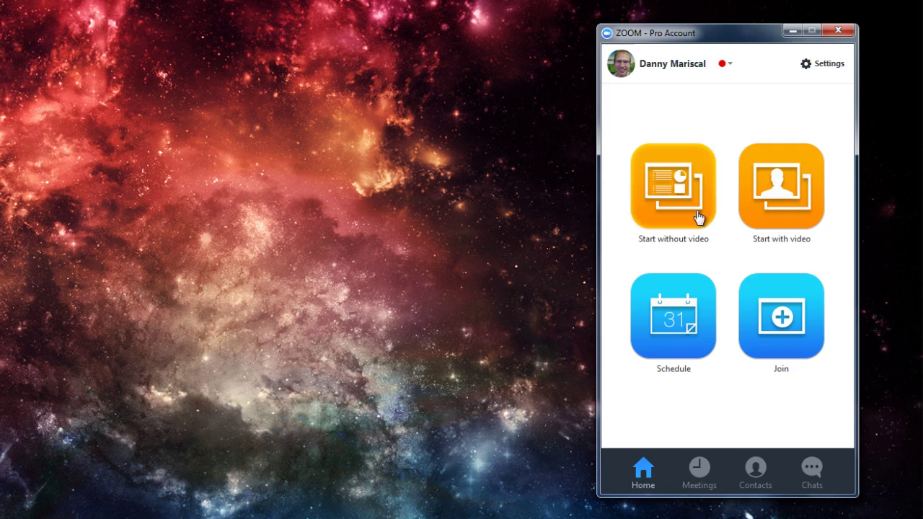
click(697, 211)
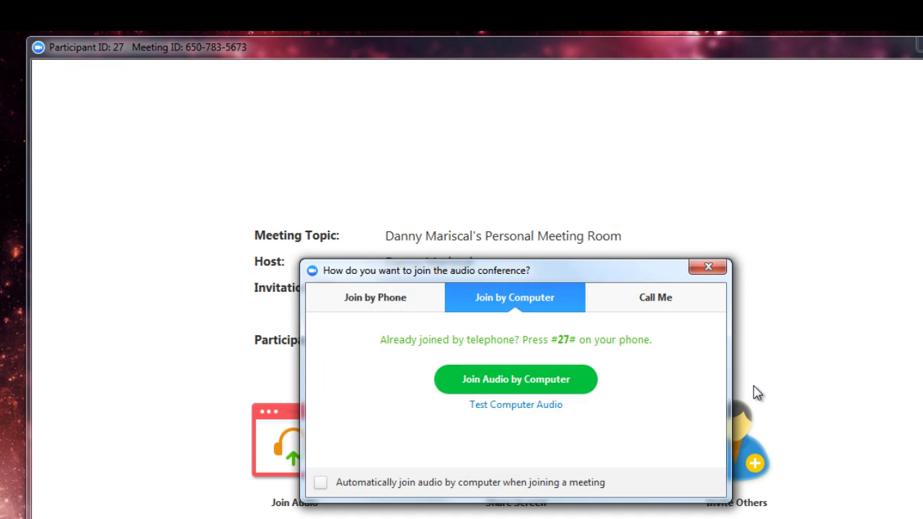
click(707, 271)
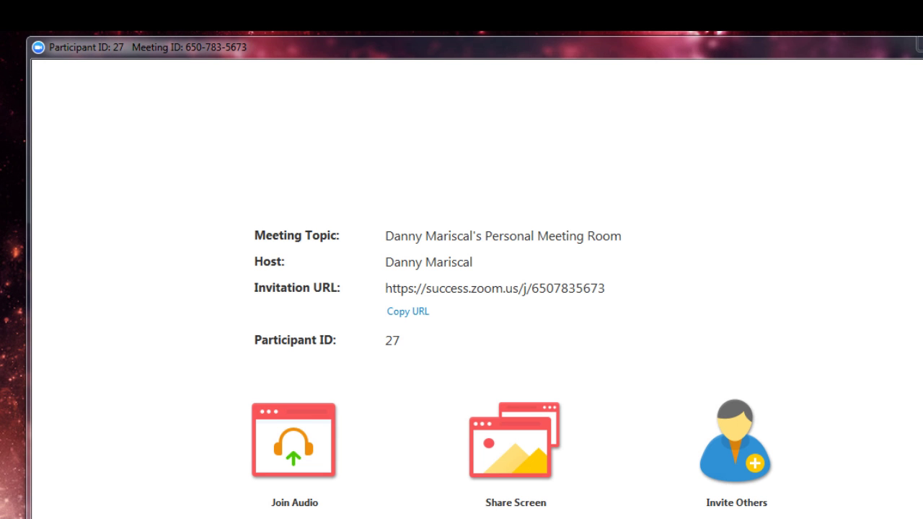
click(275, 365)
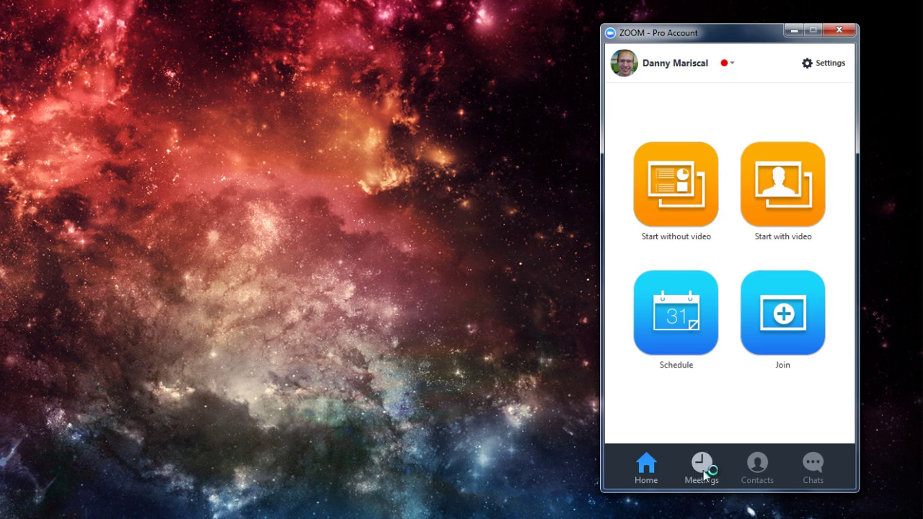
Replace the last seven digits of the Personal Meeting ID, apply the new ID, and save the meeting settings.
click(702, 466)
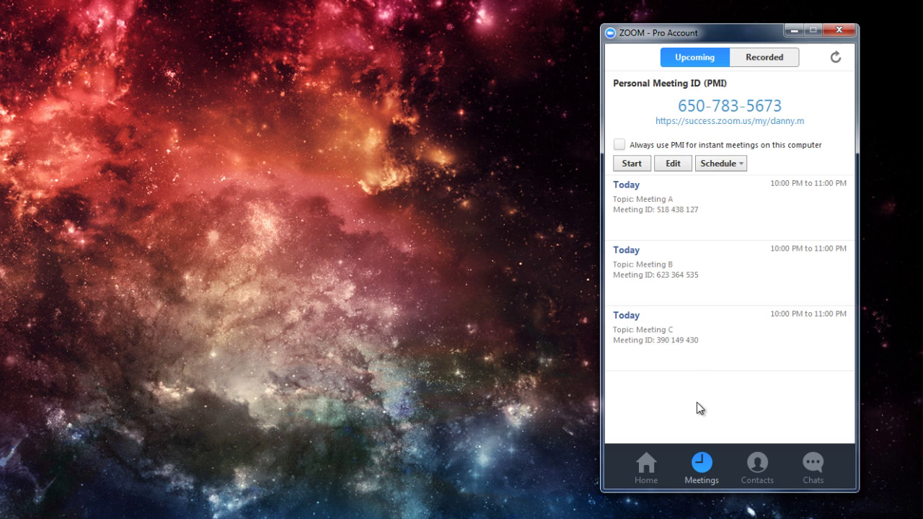
click(674, 163)
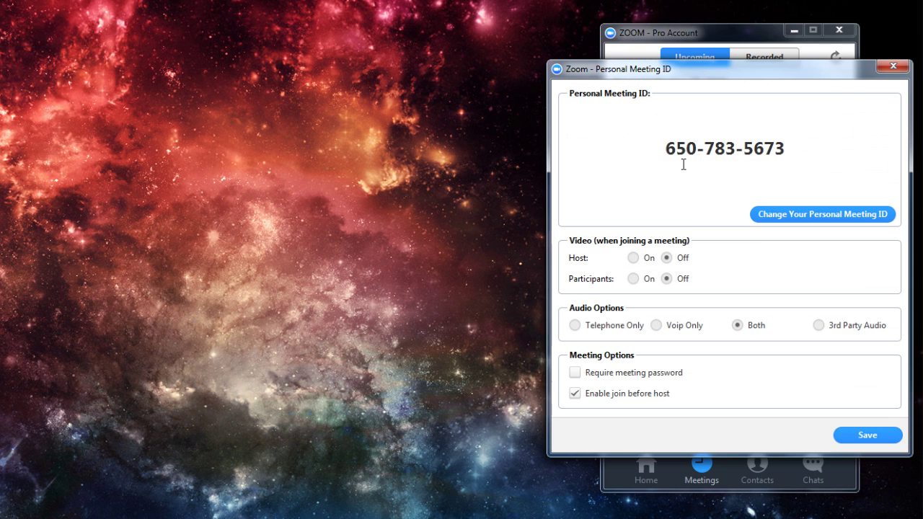
click(786, 214)
click(793, 150)
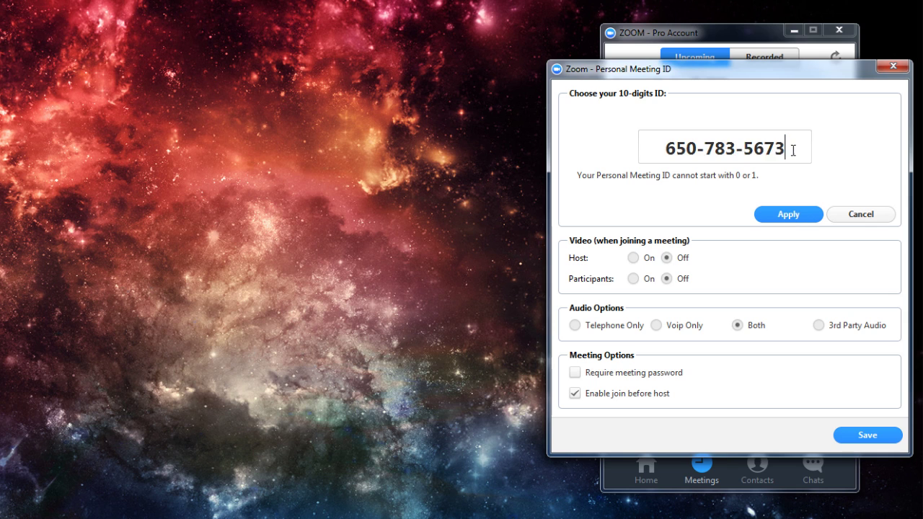
drag(793, 150, 705, 148)
text(4243242)
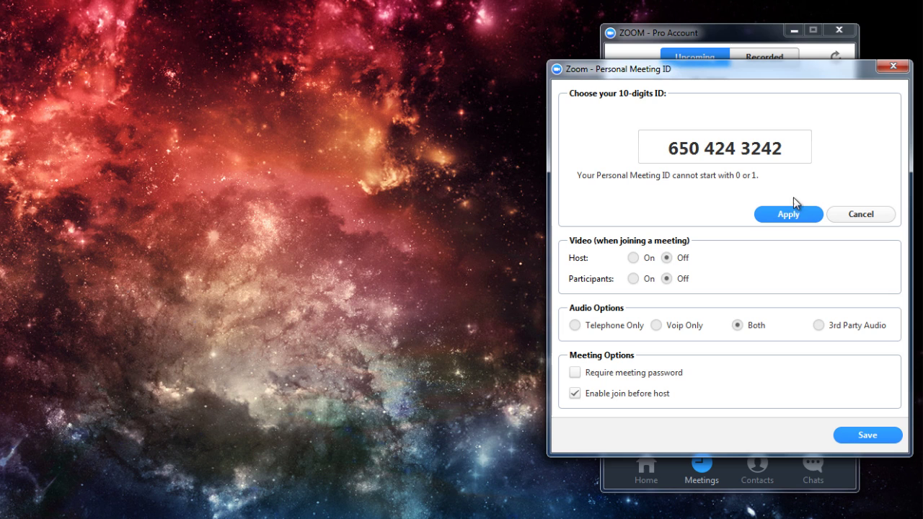
click(789, 212)
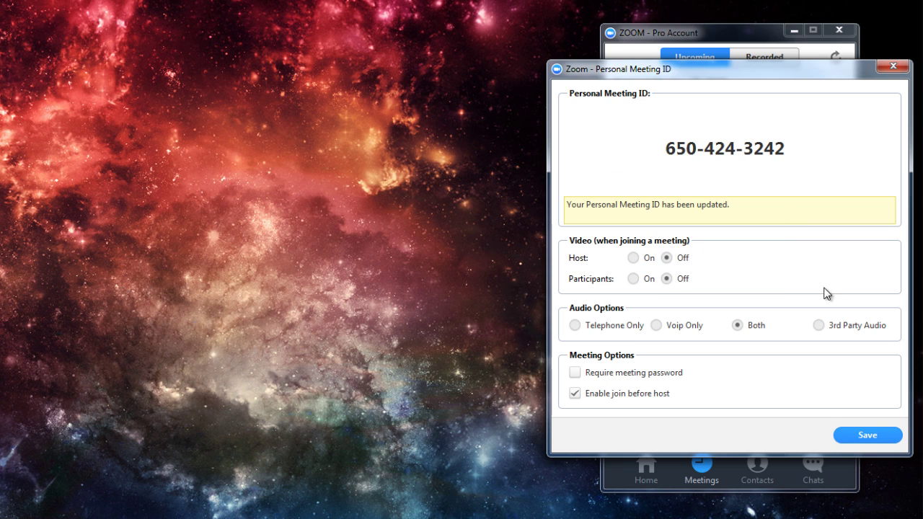
click(880, 438)
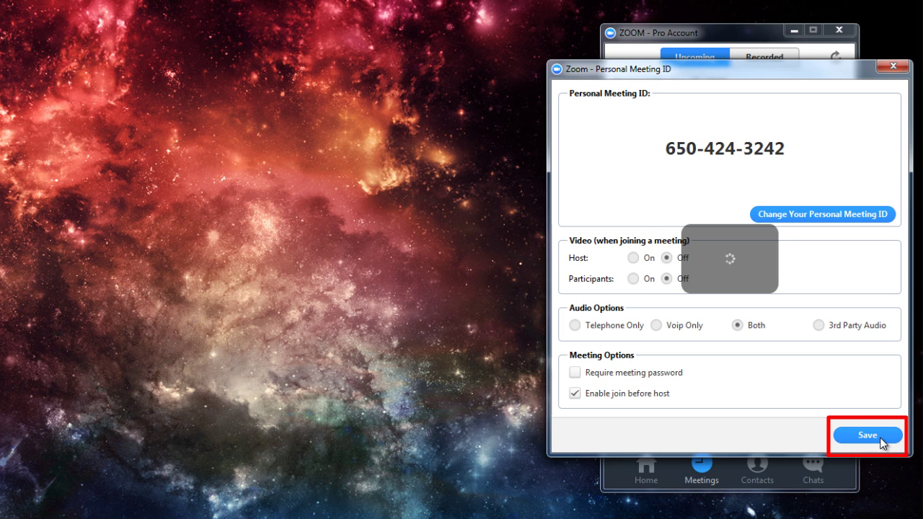
click(893, 65)
Start an instant meeting to check that it uses the changed Personal Meeting ID, and end it for everyone.
mouse_move(711, 359)
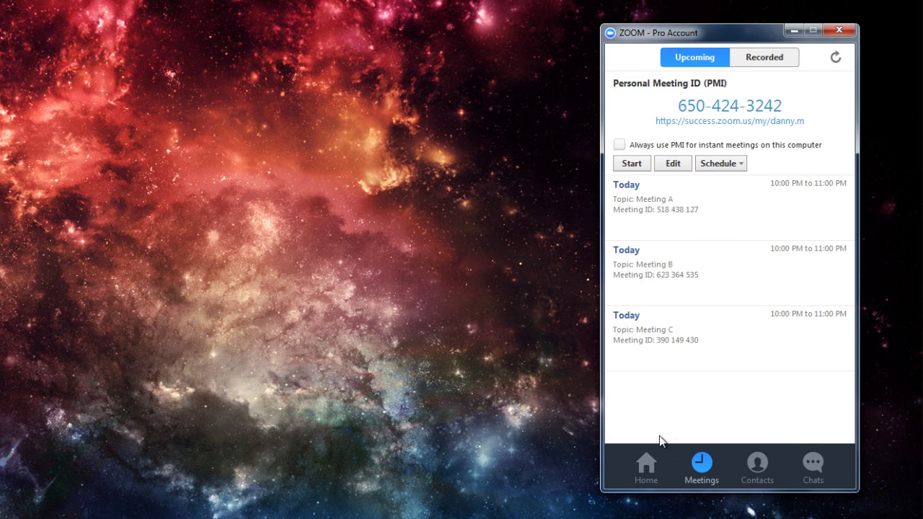
click(647, 465)
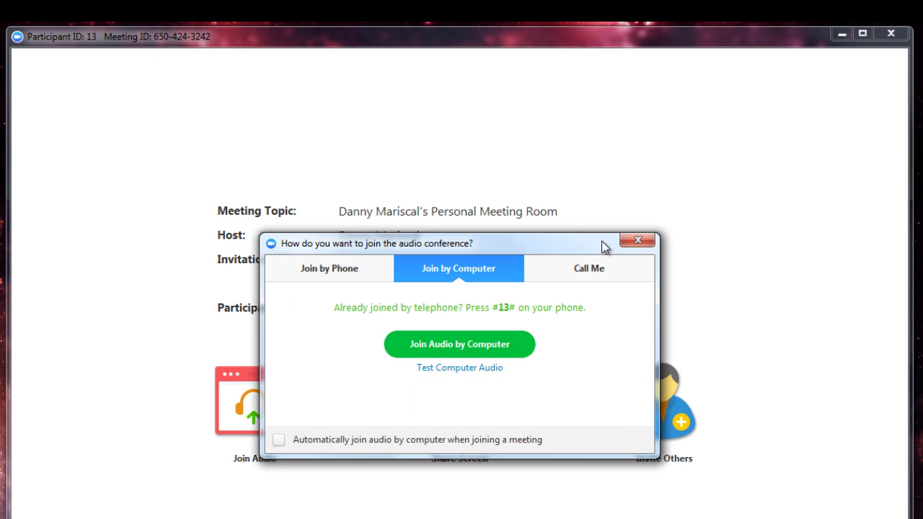
click(637, 240)
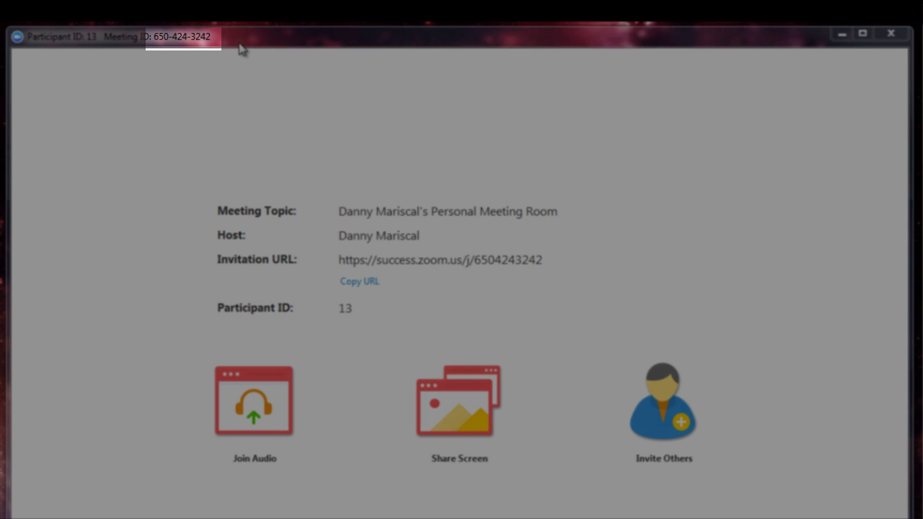
click(794, 482)
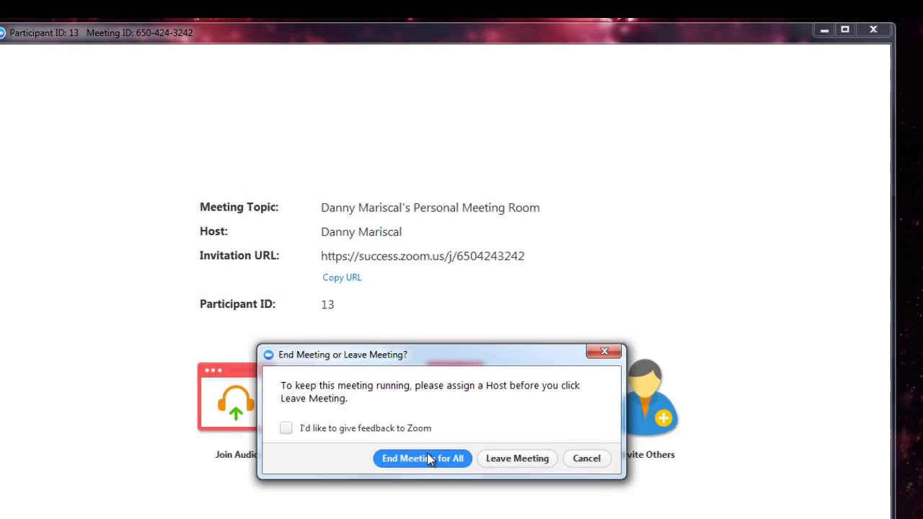
click(430, 460)
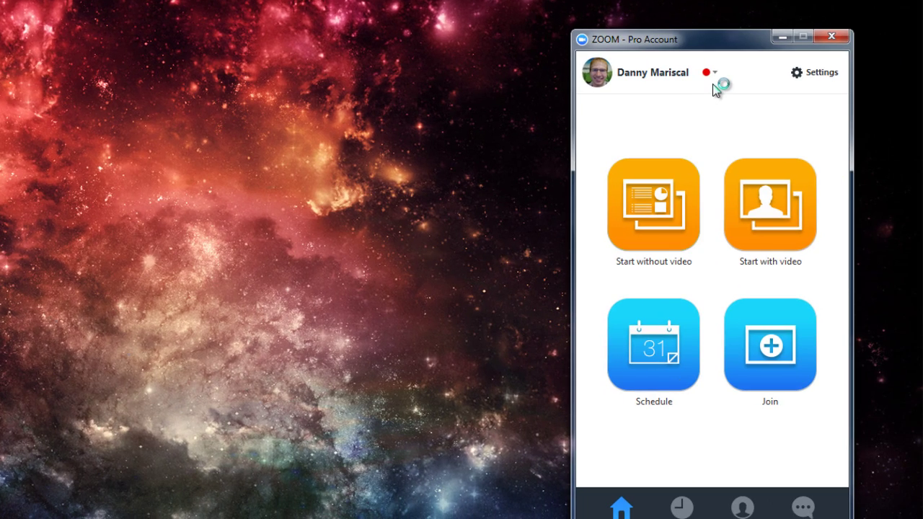
Open the web profile from the desktop client, replace the last seven digits of the Personal Meeting ID, and save the new ID.
click(716, 72)
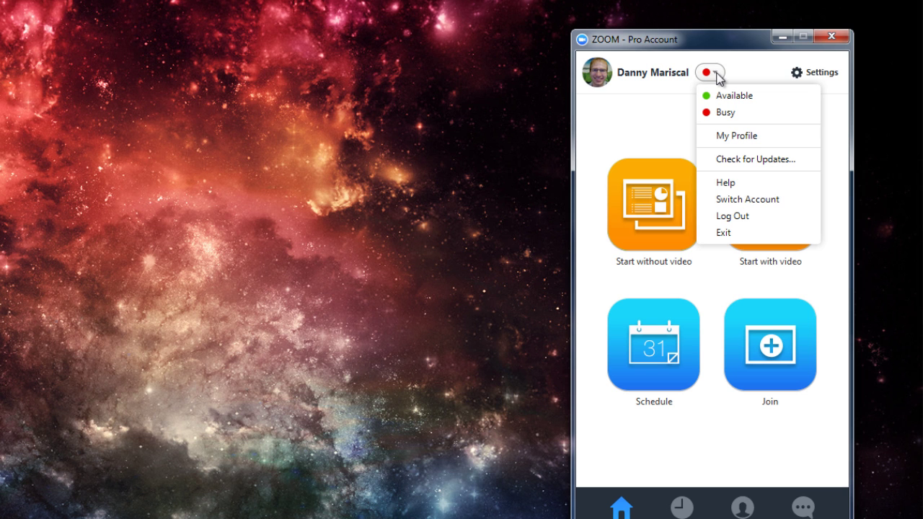
click(738, 136)
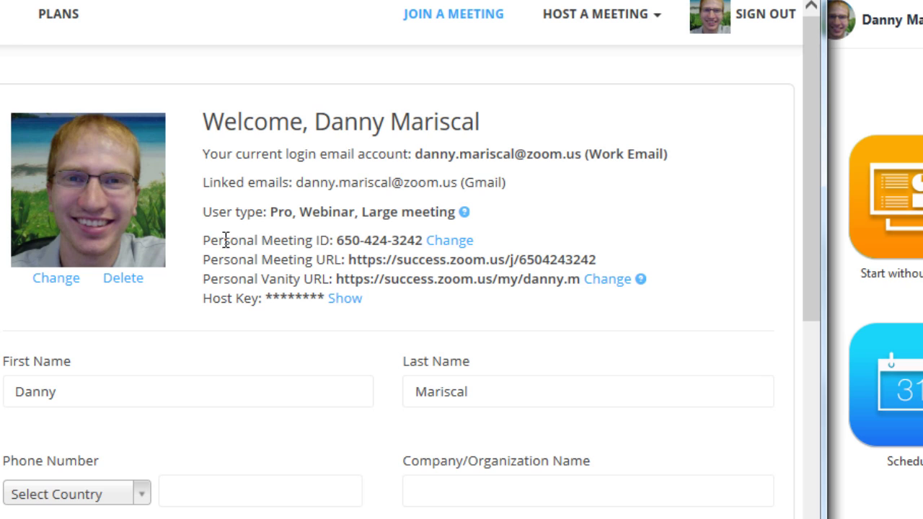
drag(203, 240, 361, 242)
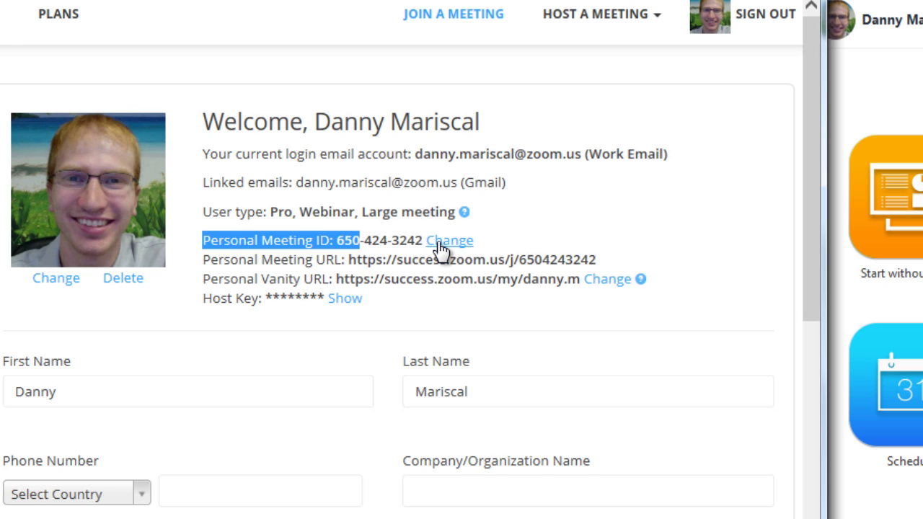
click(438, 244)
drag(439, 243, 364, 244)
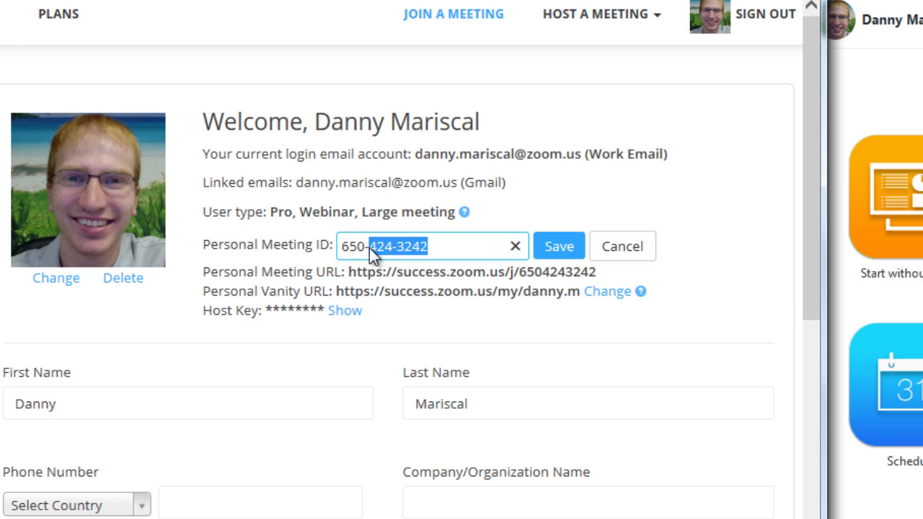
text(243-234)
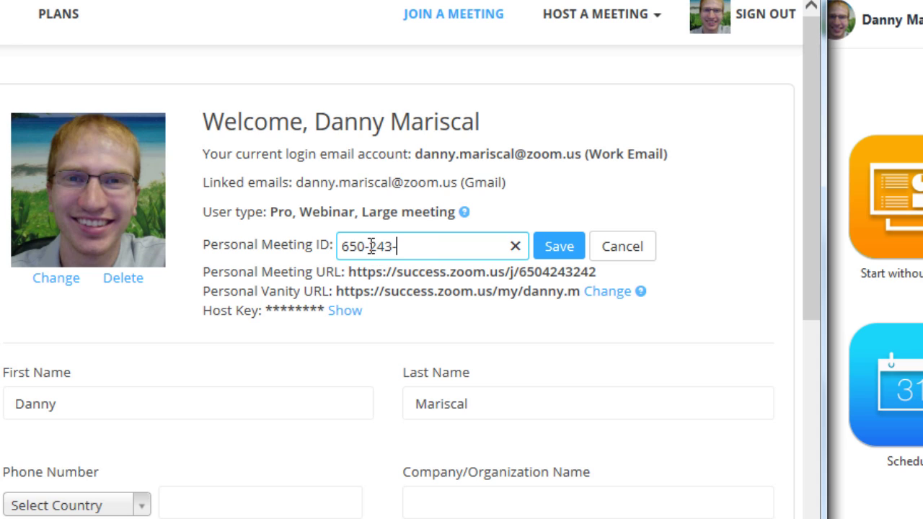
text(2)
click(567, 259)
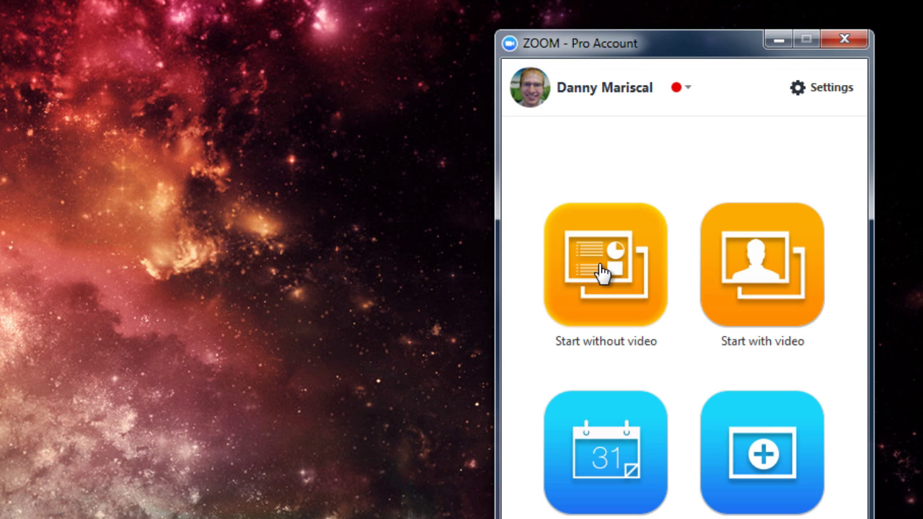
Test the ID saved in the web profile with an instant meeting without video, dismiss the audio prompt, and end the meeting for all.
click(602, 273)
drag(793, 257, 902, 255)
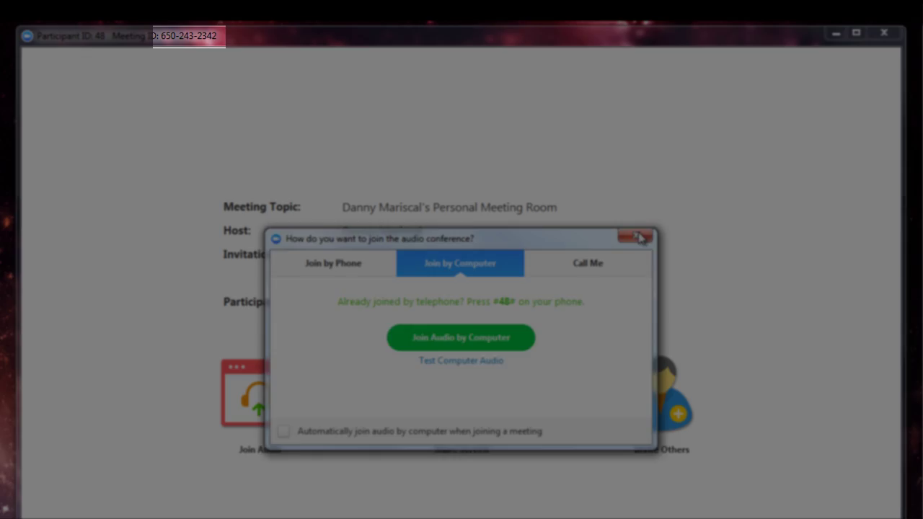
click(641, 238)
key(alt+F4)
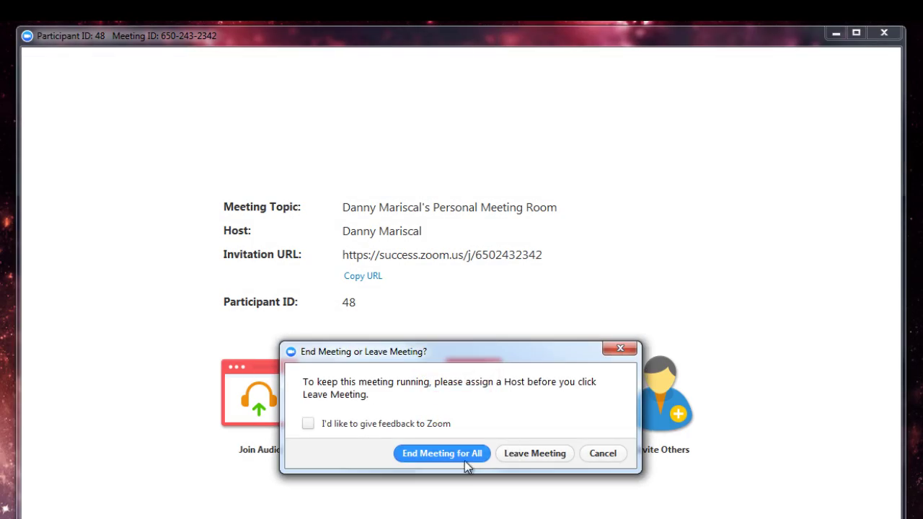
click(465, 461)
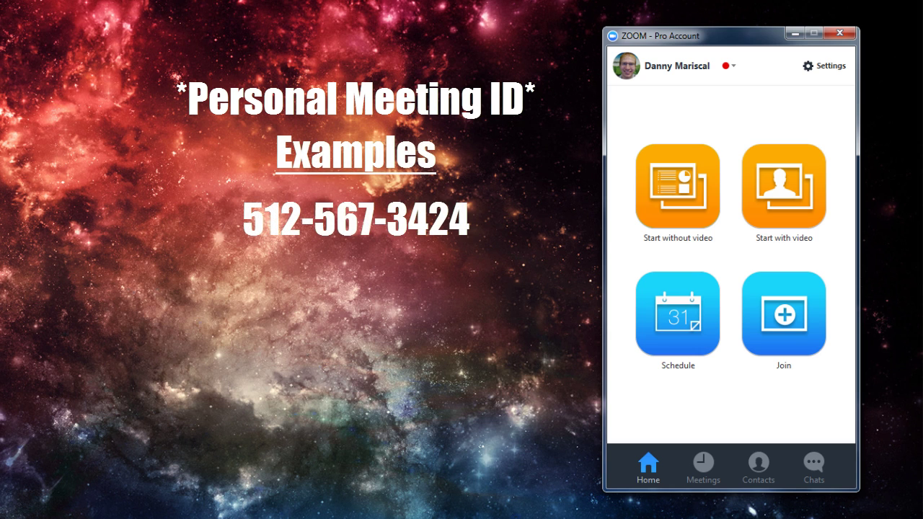
Check the Personal Meeting ID shown with the upcoming meetings and return to the home view.
click(693, 478)
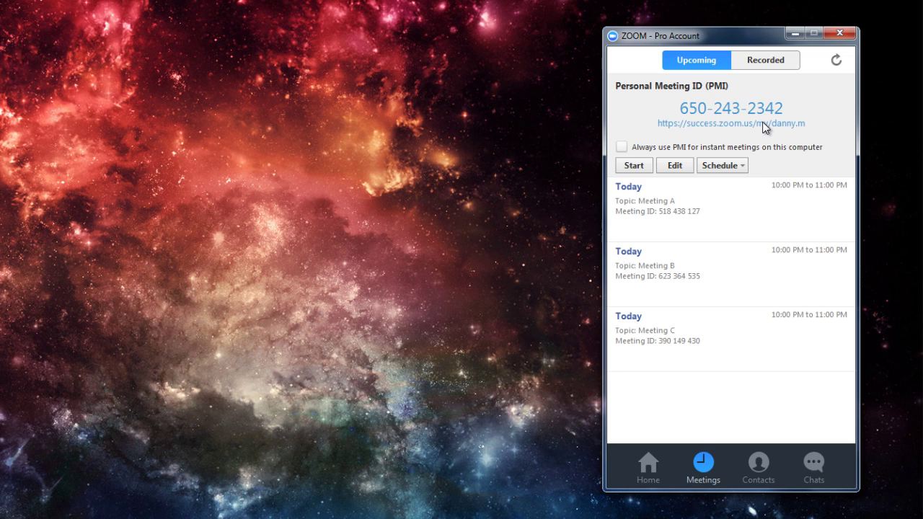
click(654, 466)
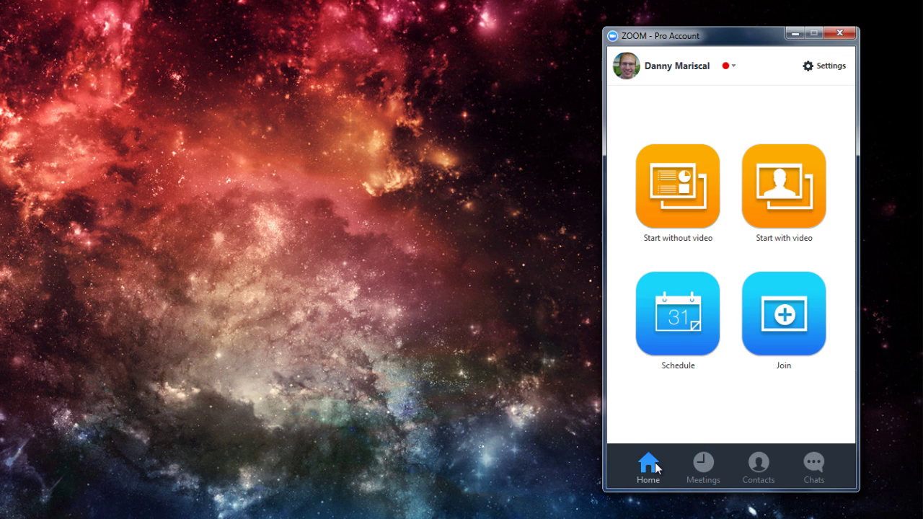